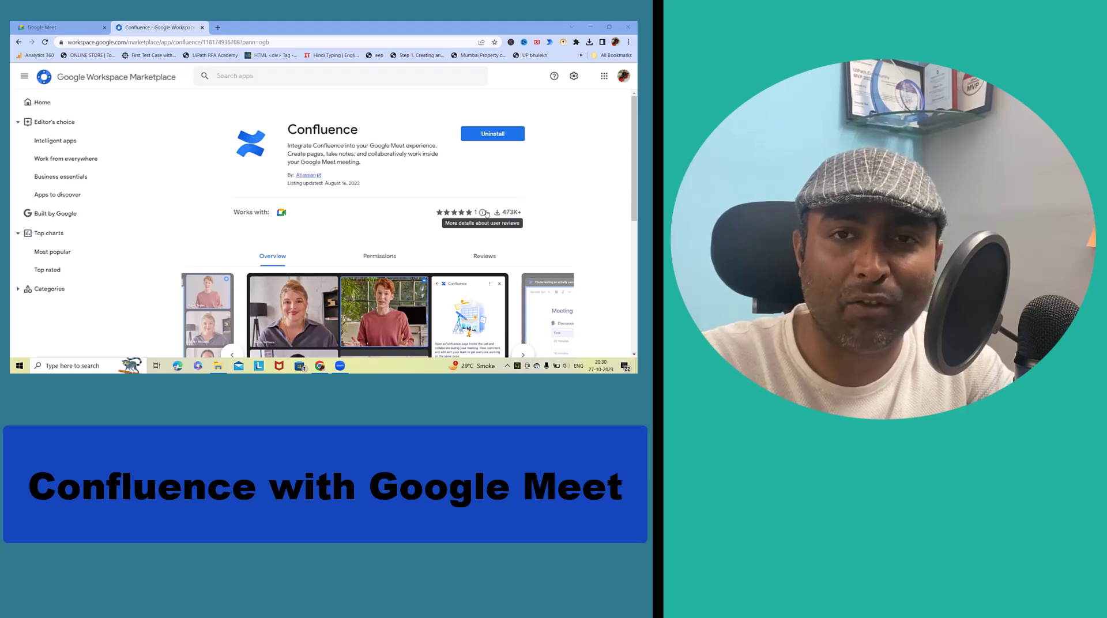
click(219, 28)
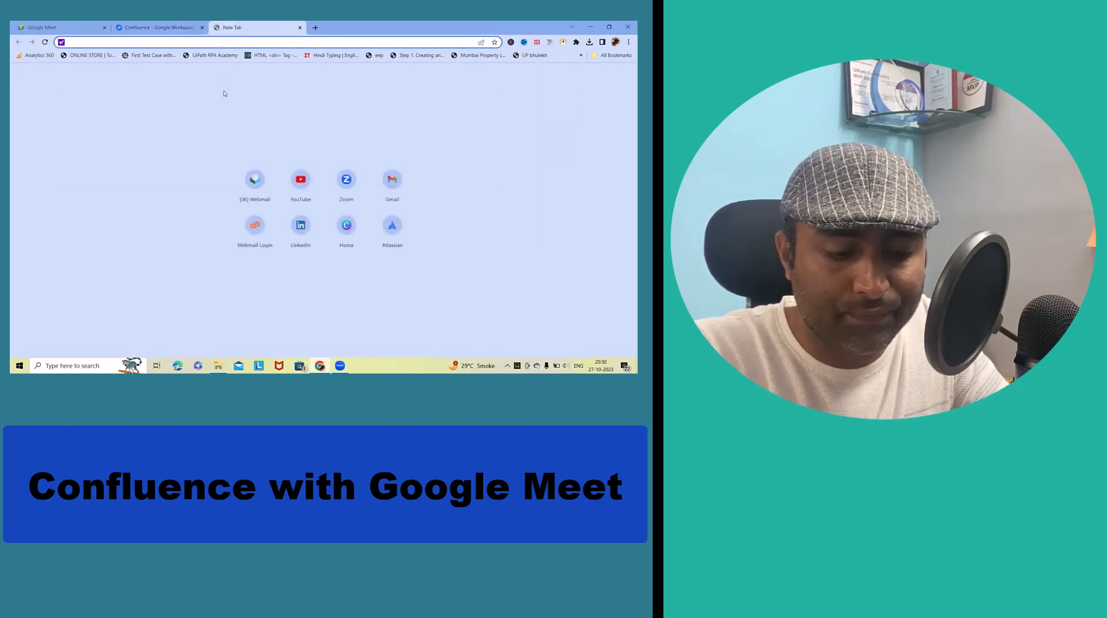
text(graphy.com)
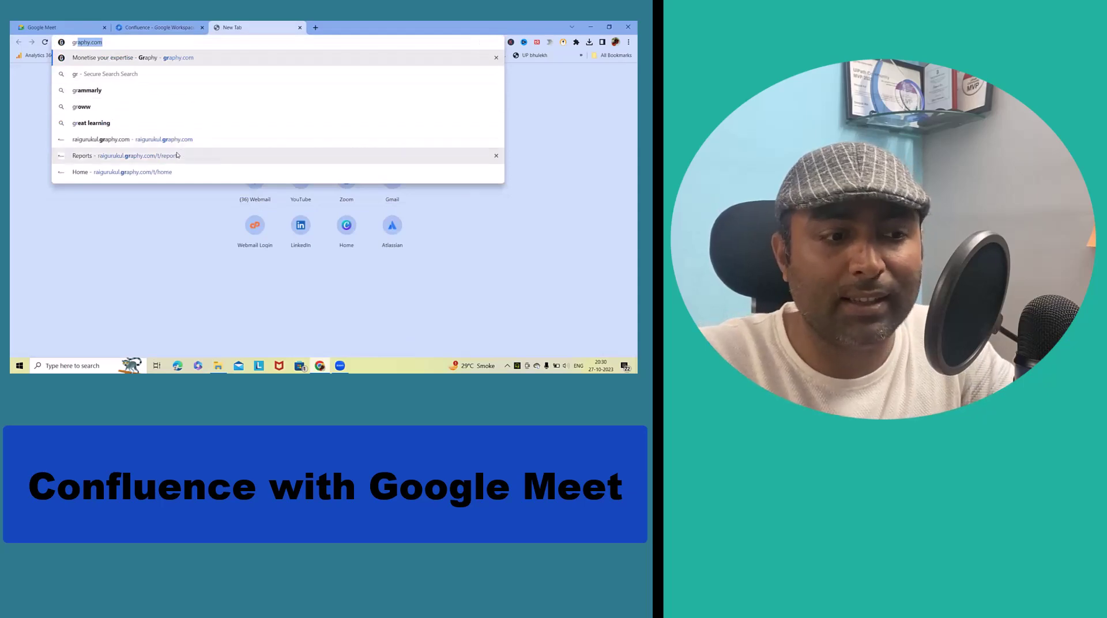
click(177, 154)
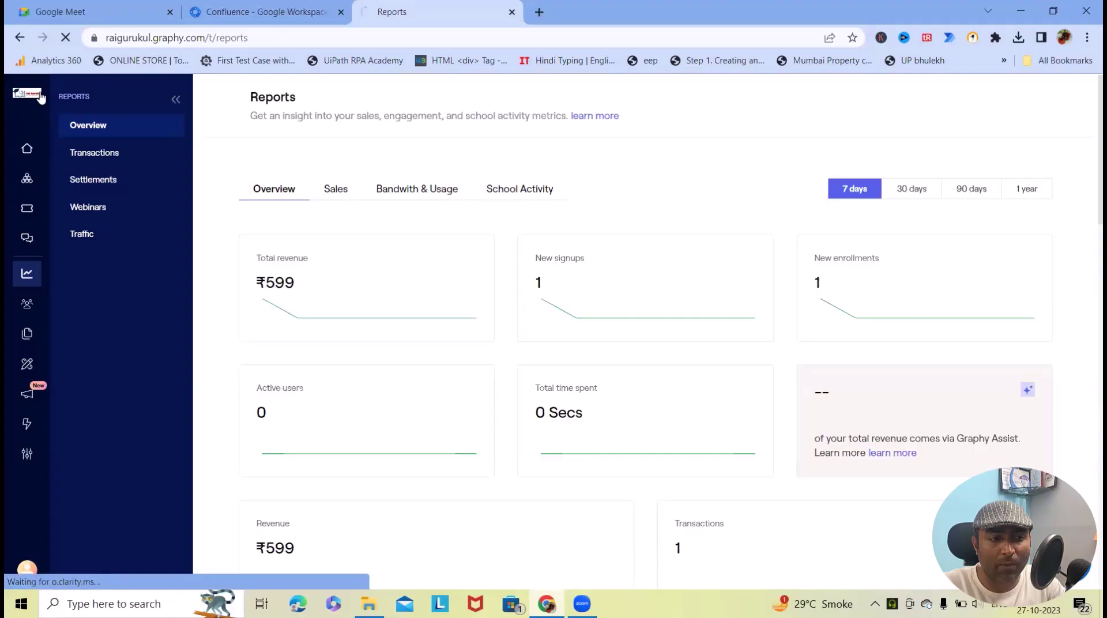
click(23, 74)
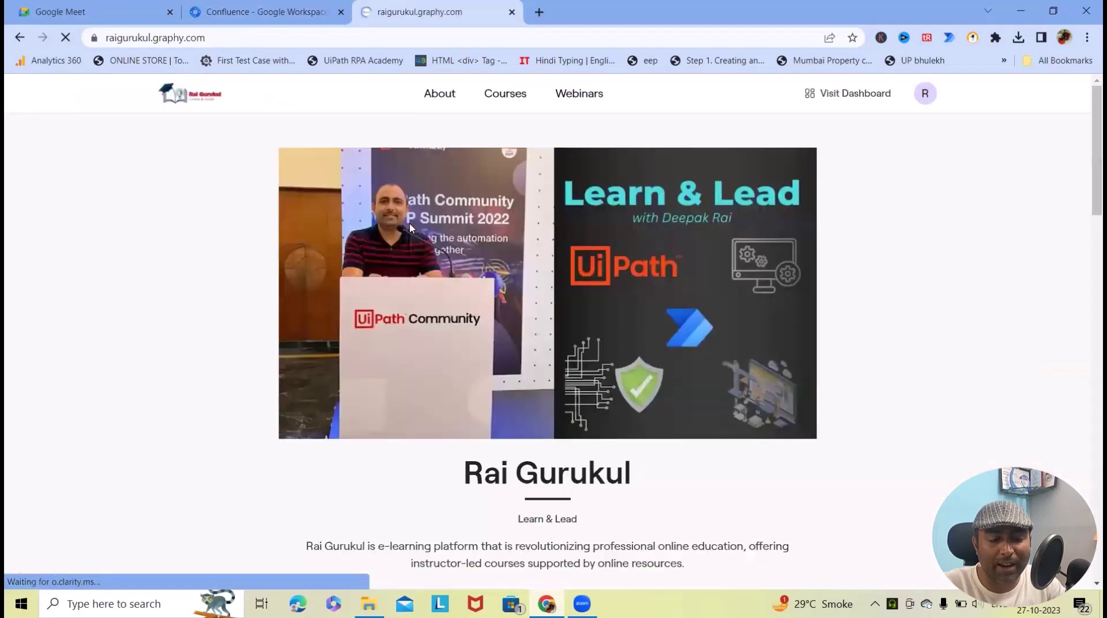
scroll(525, 418, down, 15)
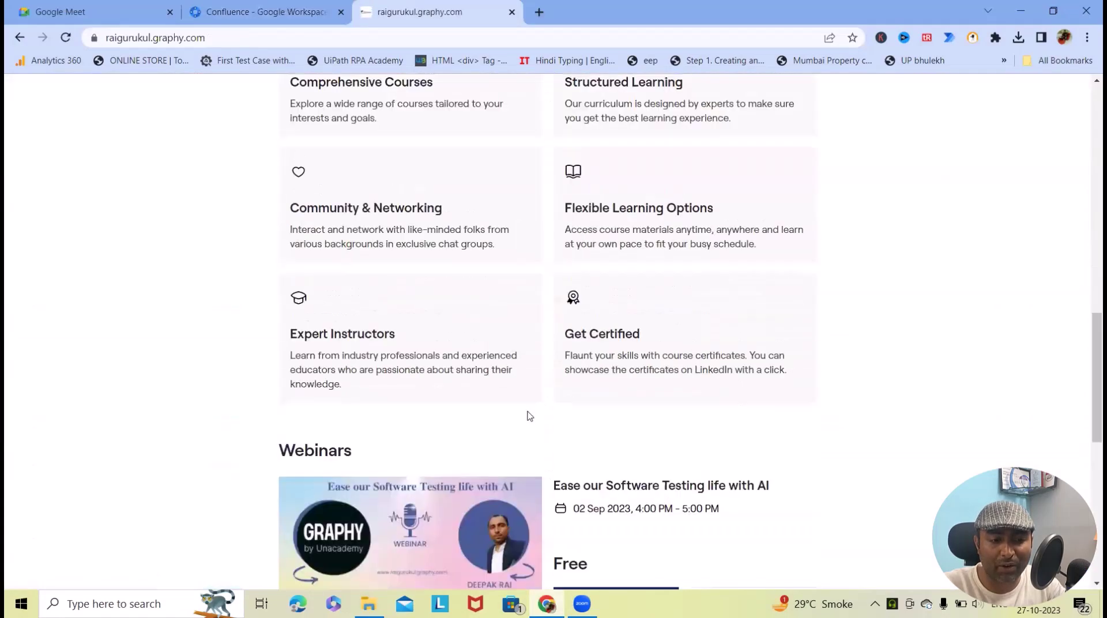
scroll(529, 417, up, 10)
scroll(534, 425, down, 8)
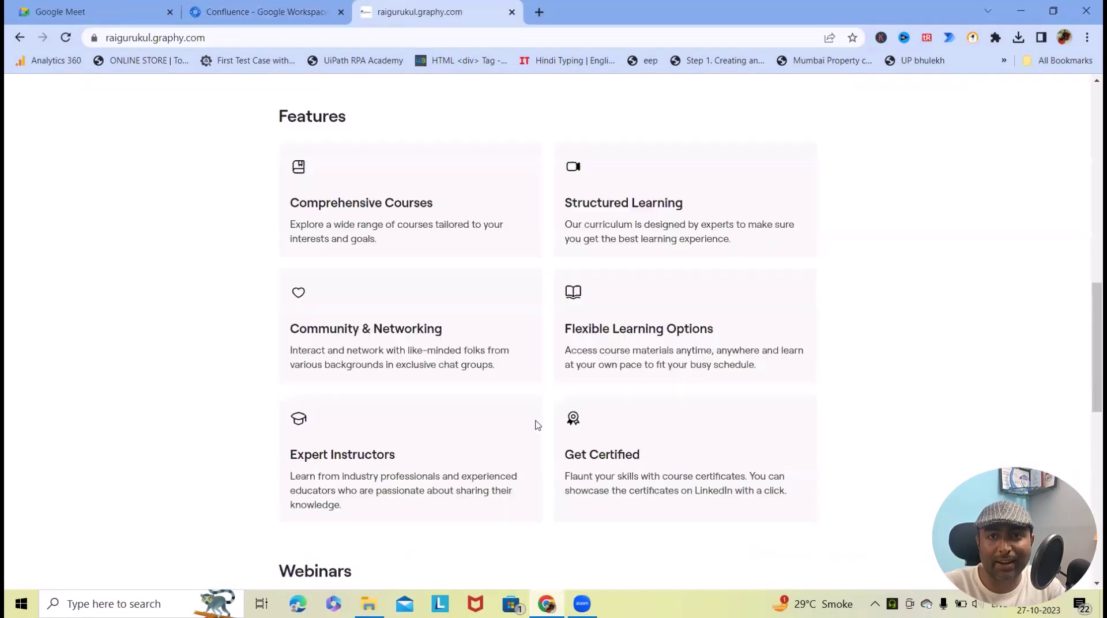
scroll(536, 425, up, 12)
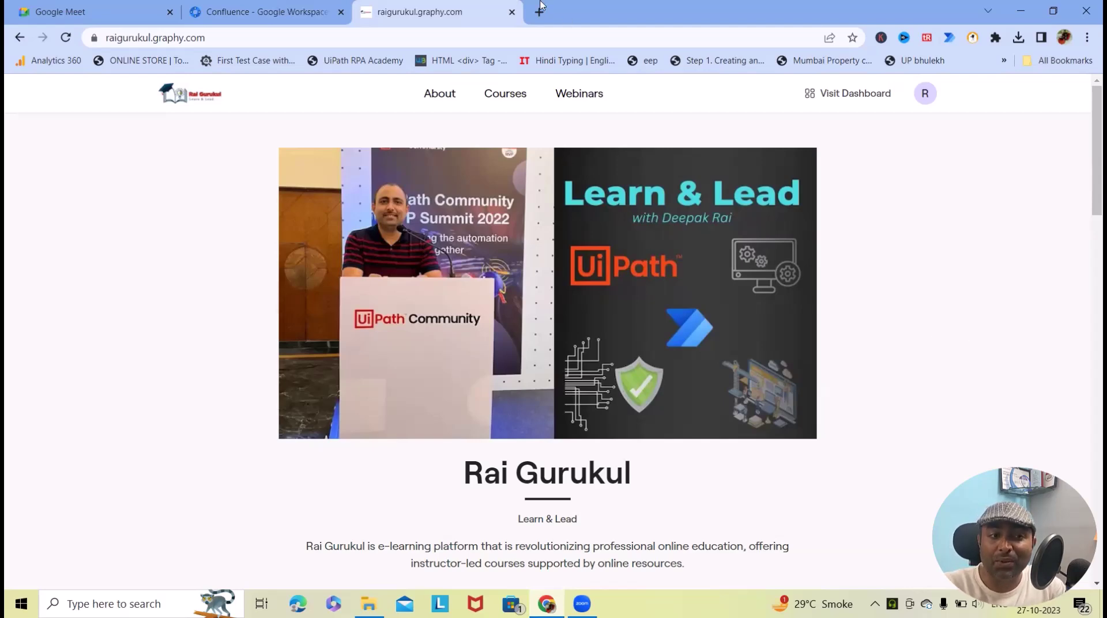
click(511, 12)
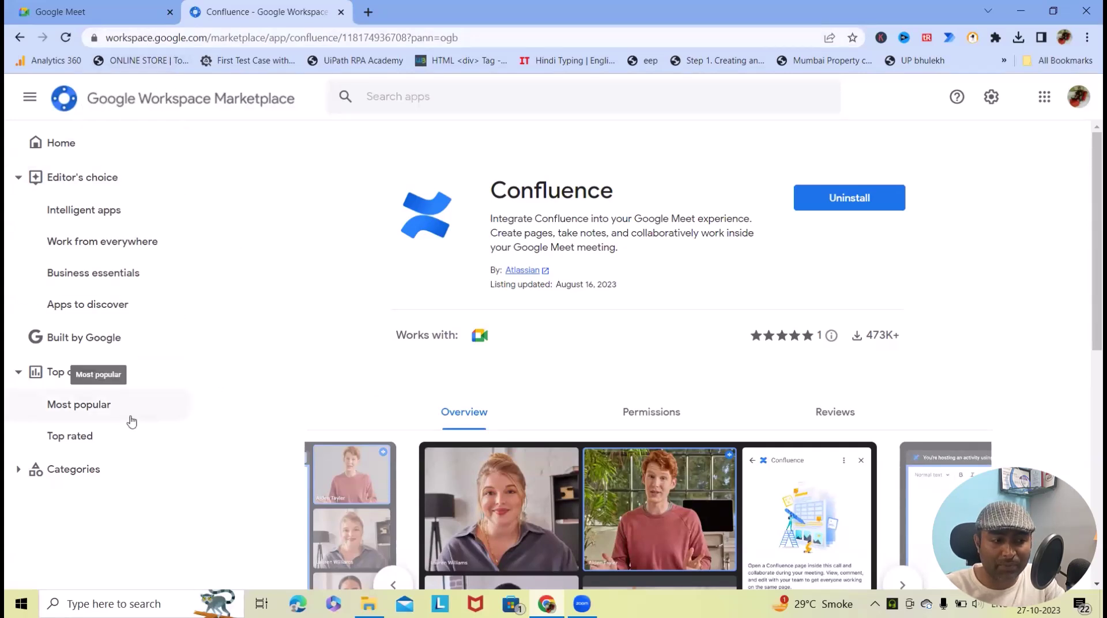
Search the Marketplace for 'confluence' and open the Confluence add-on's listing
click(457, 105)
text(con)
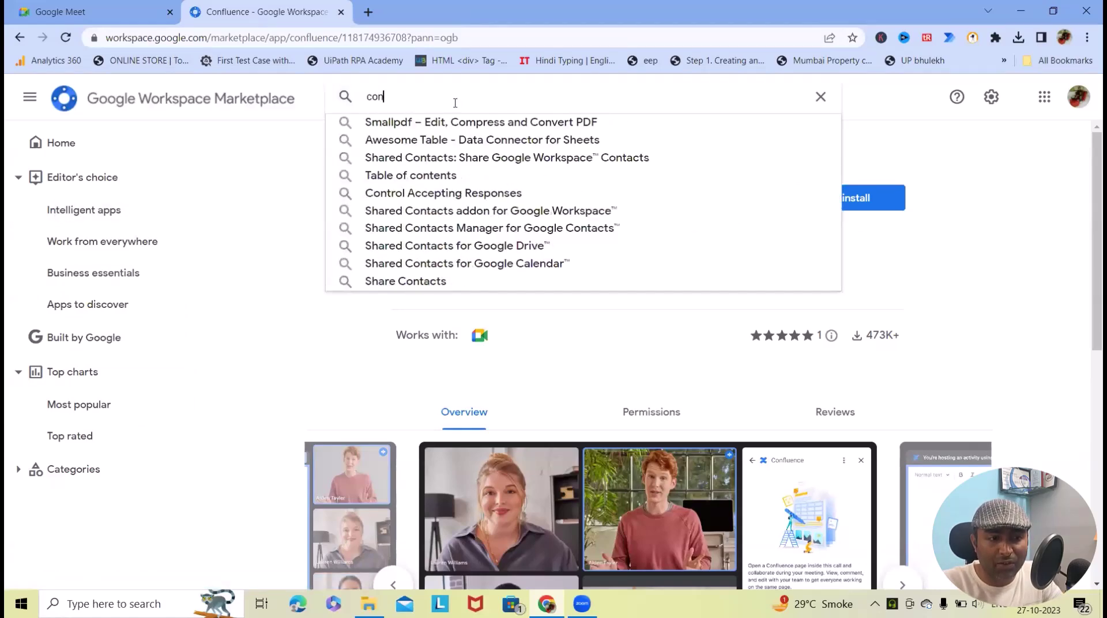
text(Confluence)
key(Return)
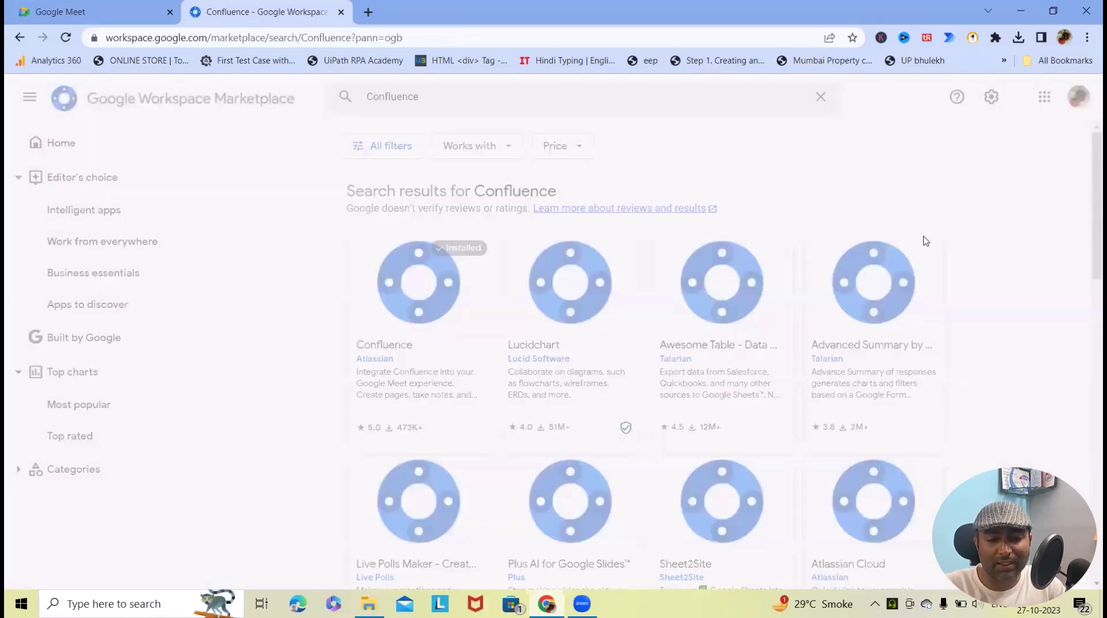
click(420, 365)
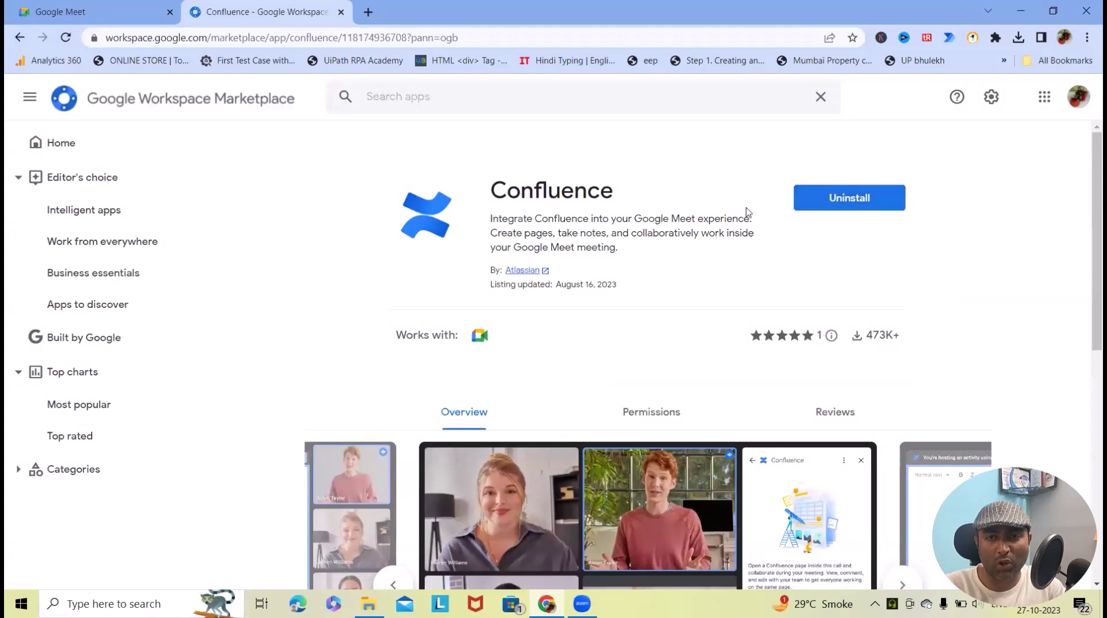
Start an instant Google Meet meeting with the camera off and show the Activities list
click(64, 10)
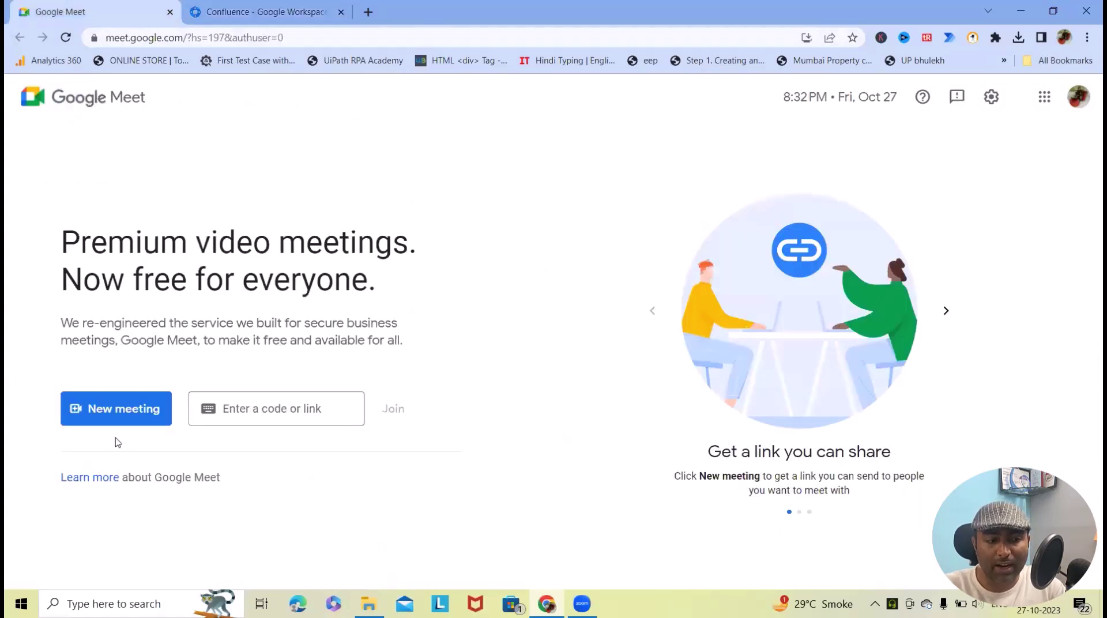
click(117, 412)
click(173, 445)
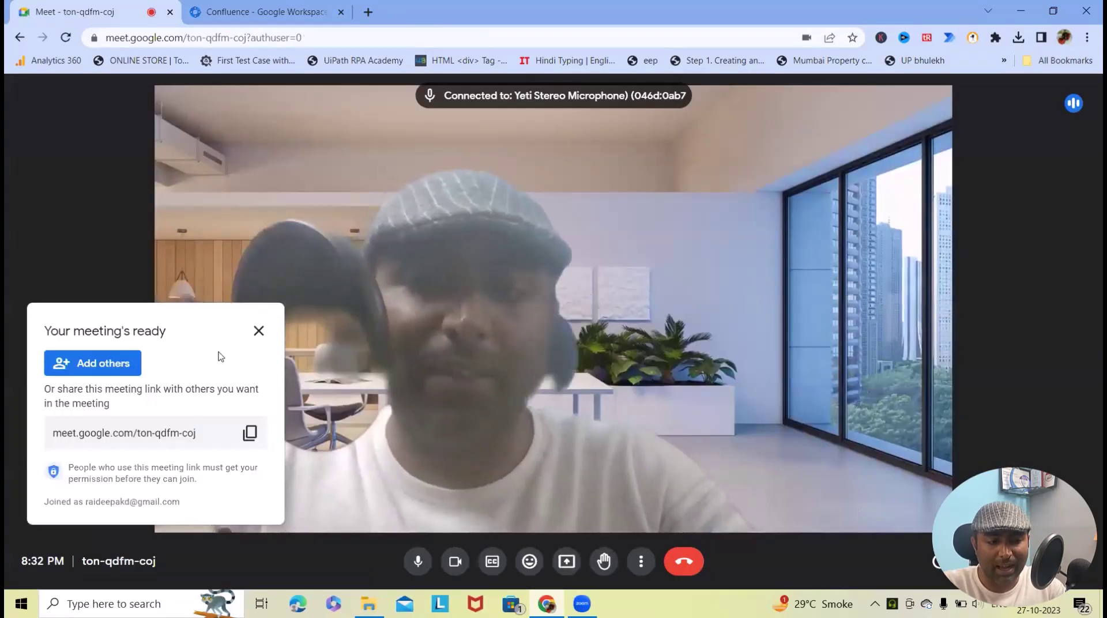
click(260, 329)
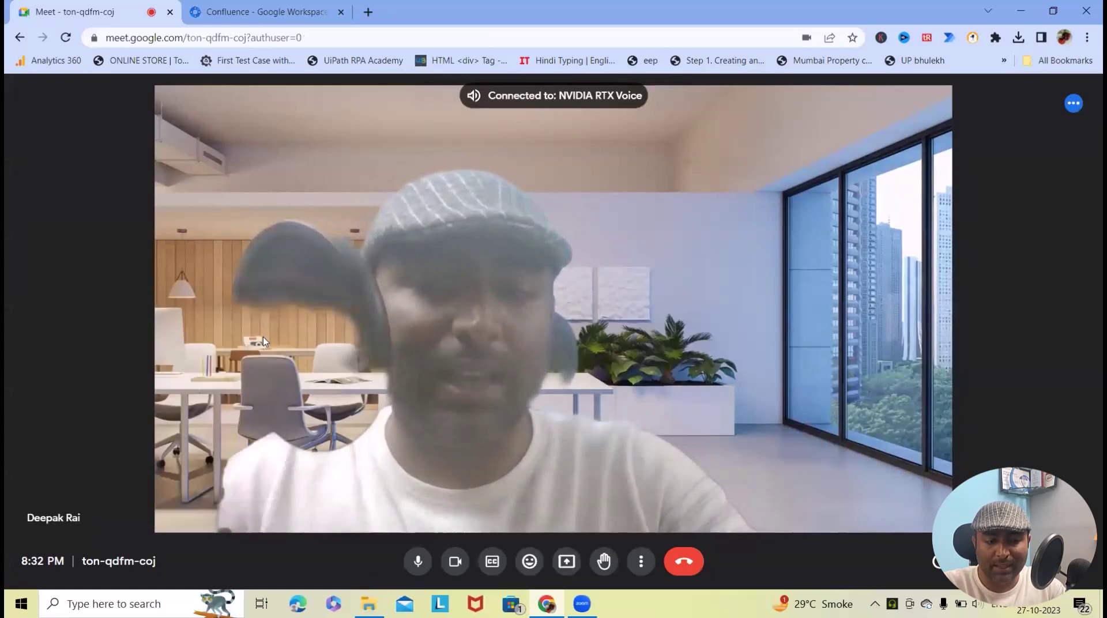
click(456, 559)
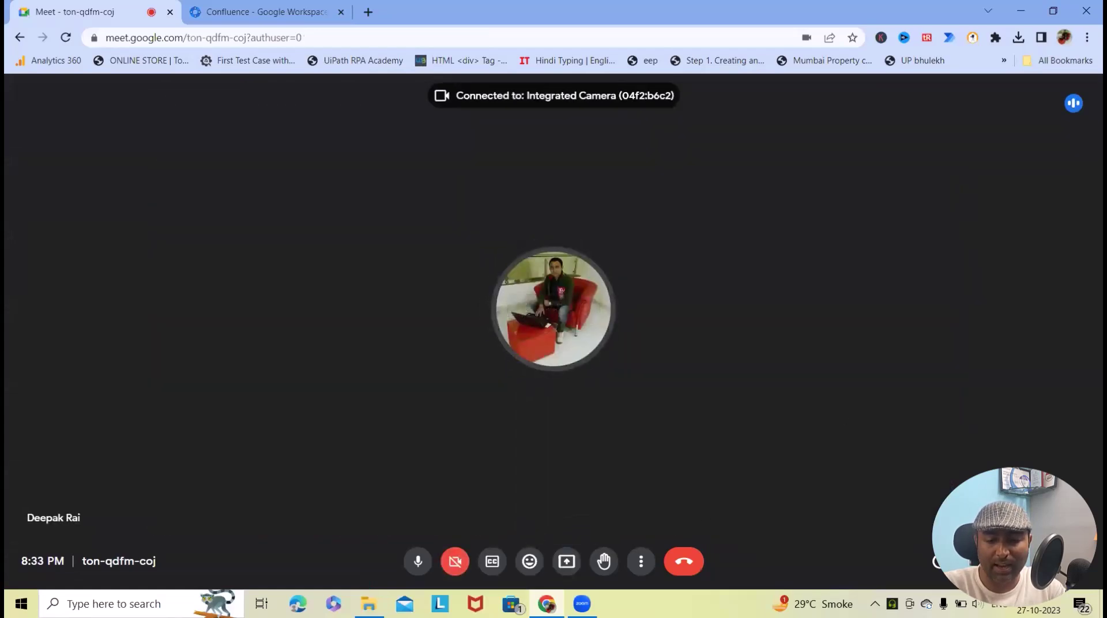
click(937, 561)
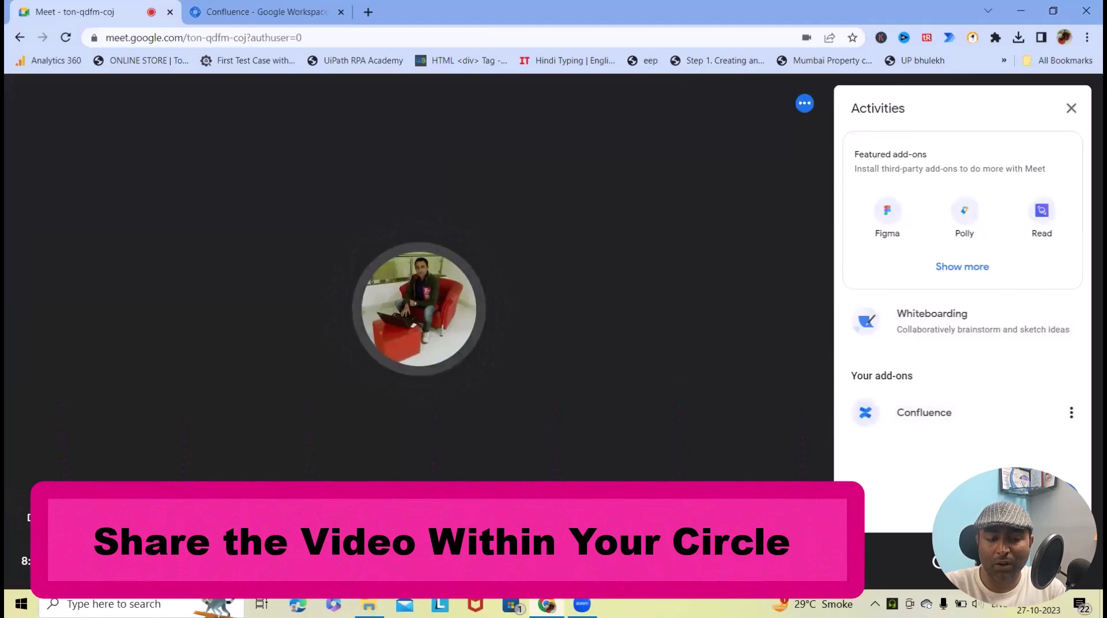
Mute the mic and create a new meeting page in Confluence on the second Confluence site
key(ctrl+d)
click(888, 420)
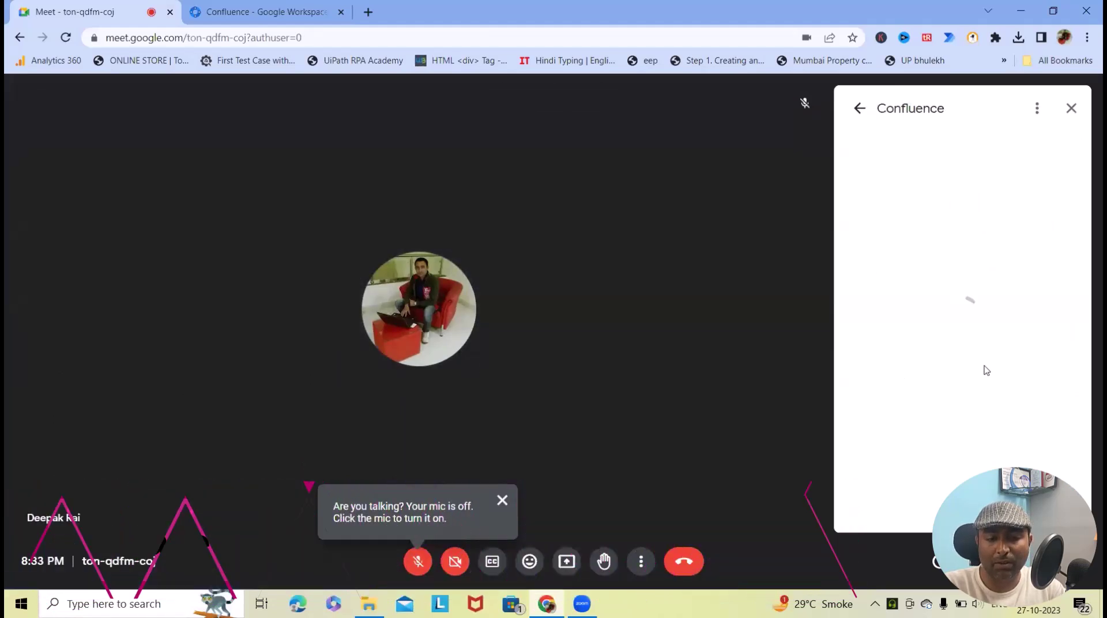
scroll(966, 360, down, 1)
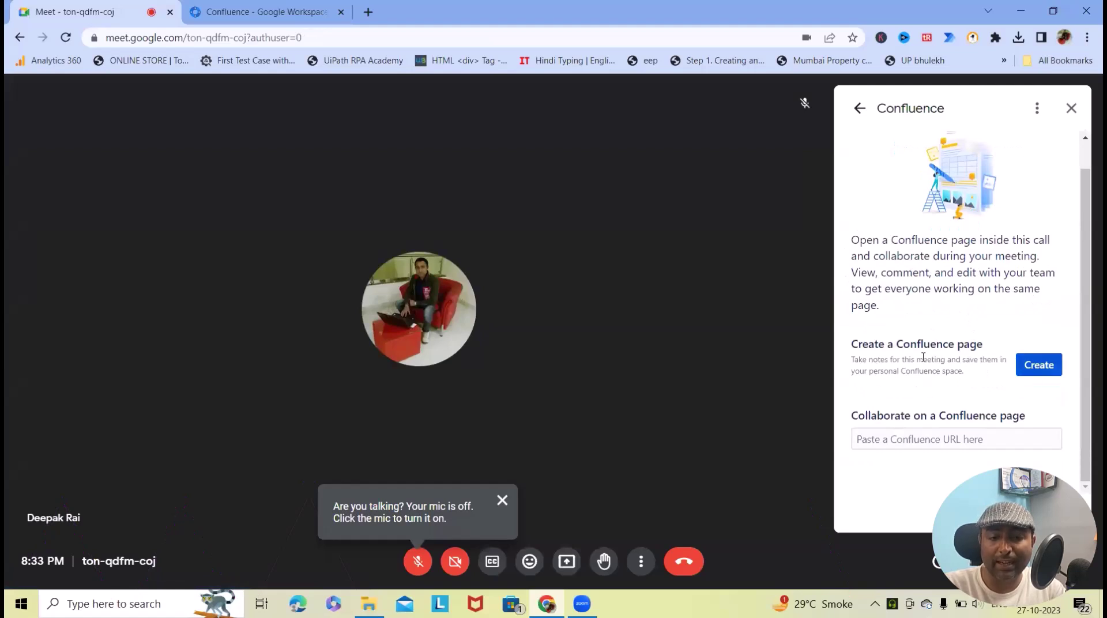
click(1032, 372)
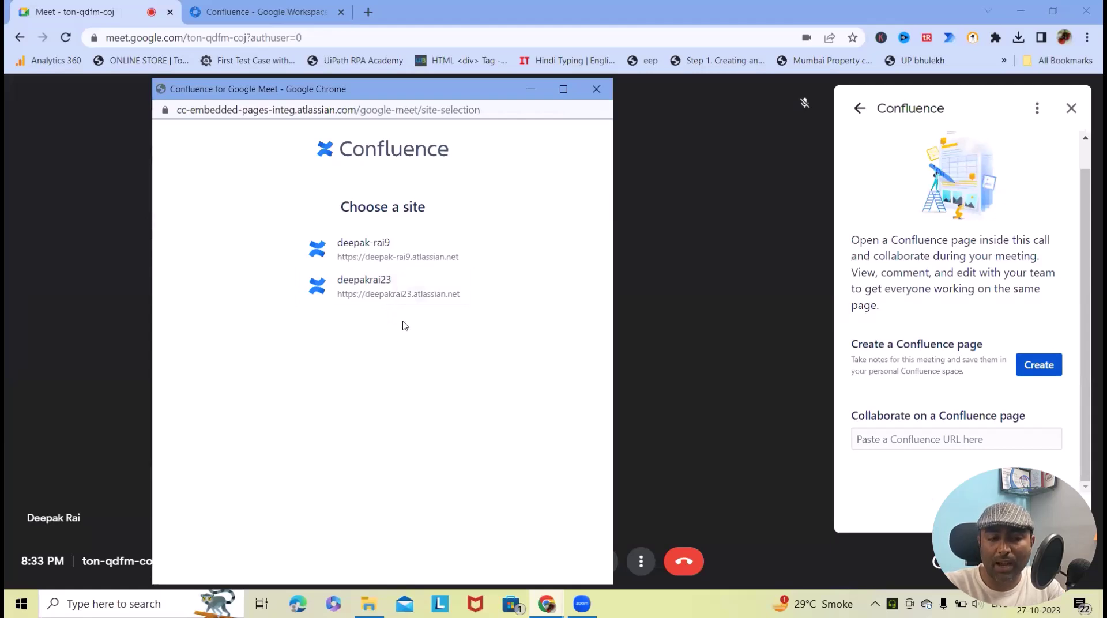
click(377, 284)
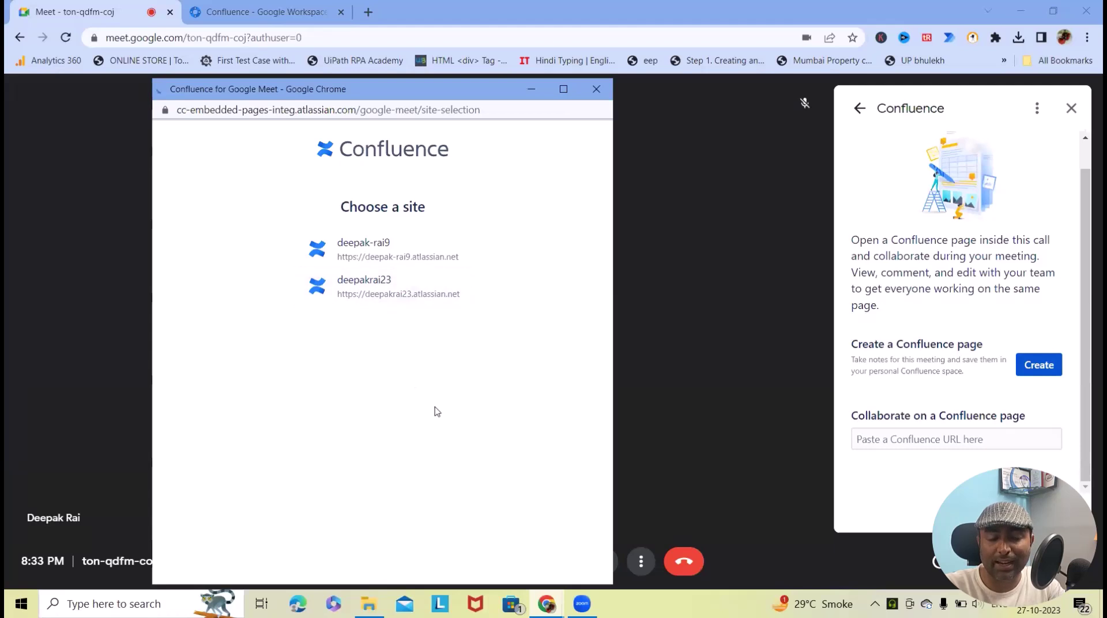
click(384, 431)
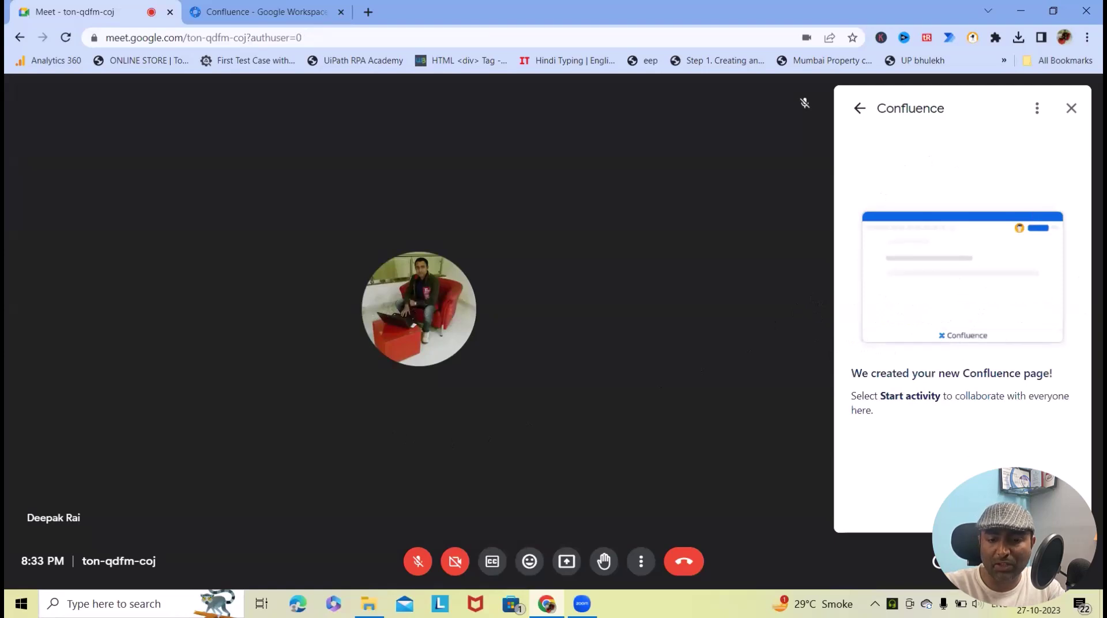
Share the Confluence activity with the call, dismiss the viewing tip, and close Templates
click(1049, 511)
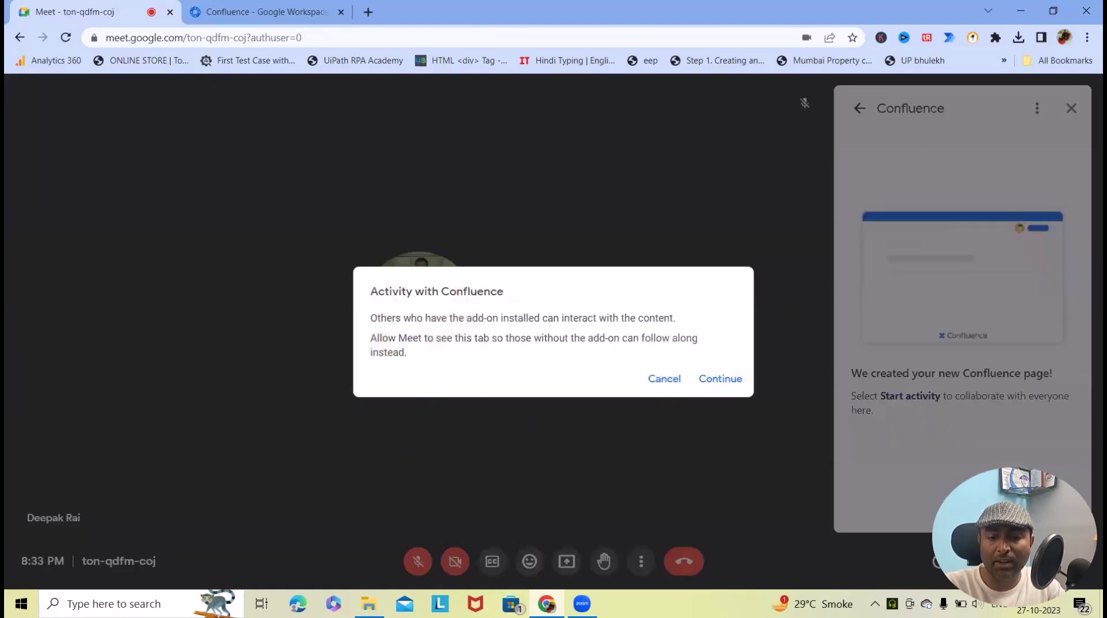
click(729, 388)
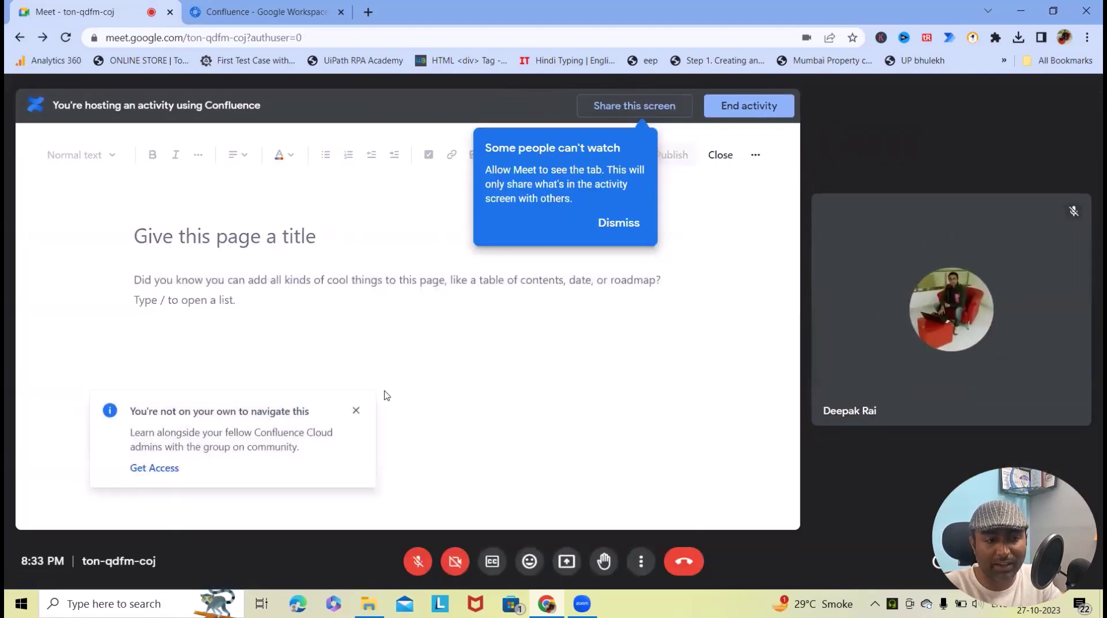
click(618, 222)
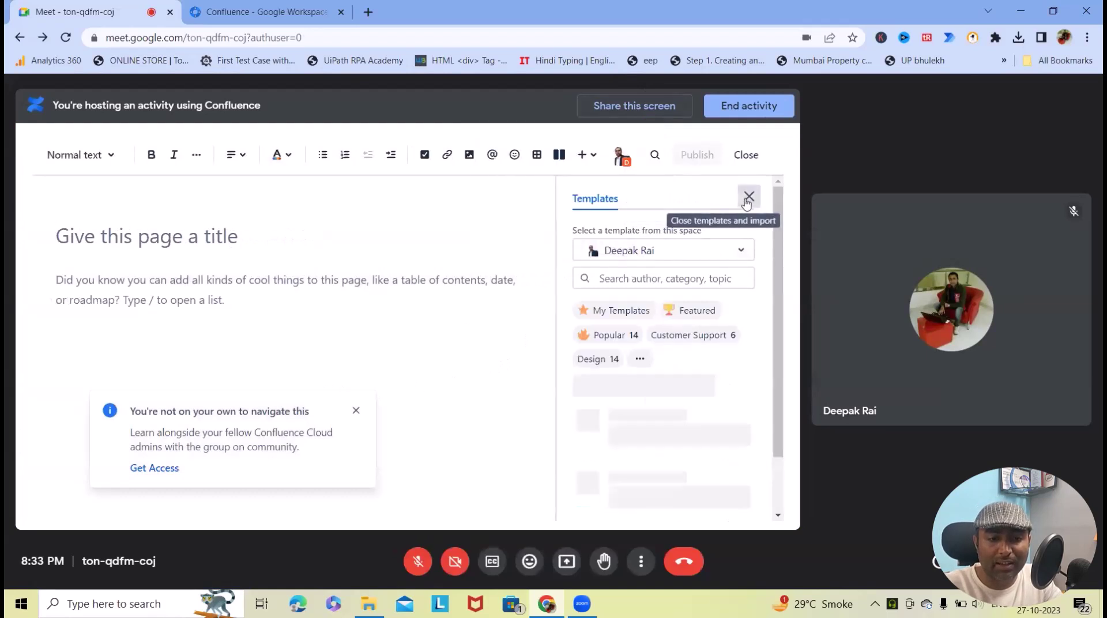
click(748, 199)
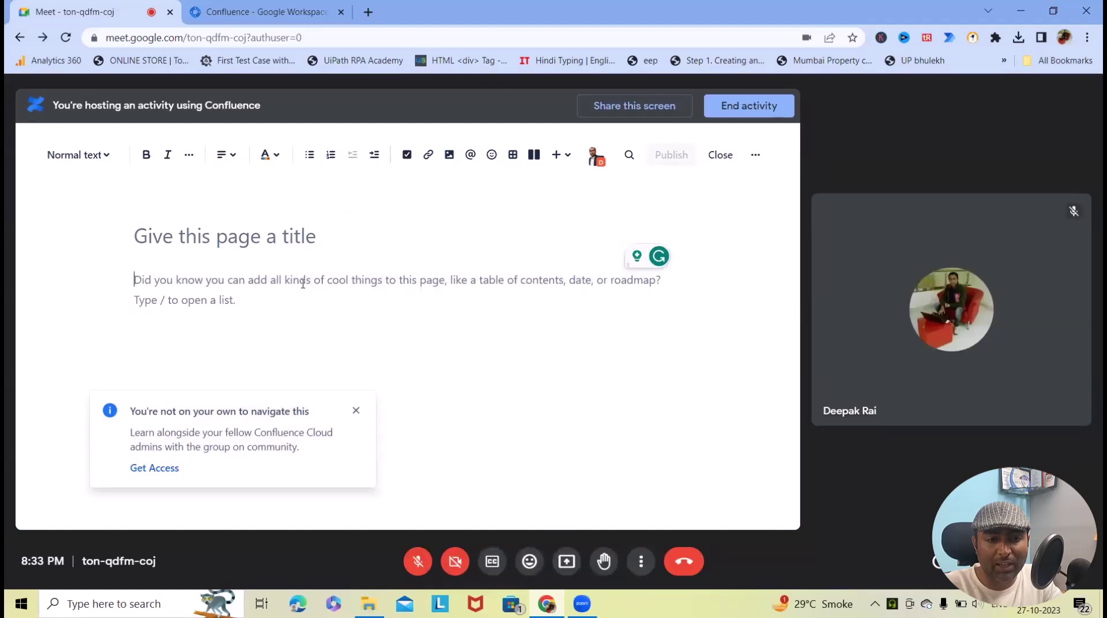
Title the new page 'Project Plan' and move into the page body
click(268, 242)
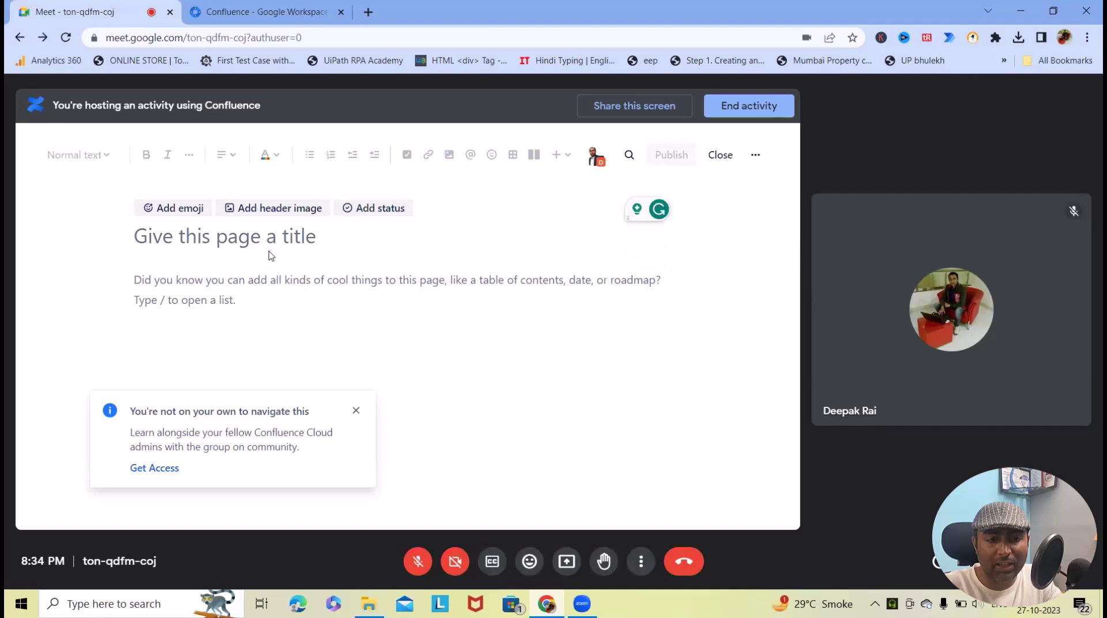
text(Project Plan)
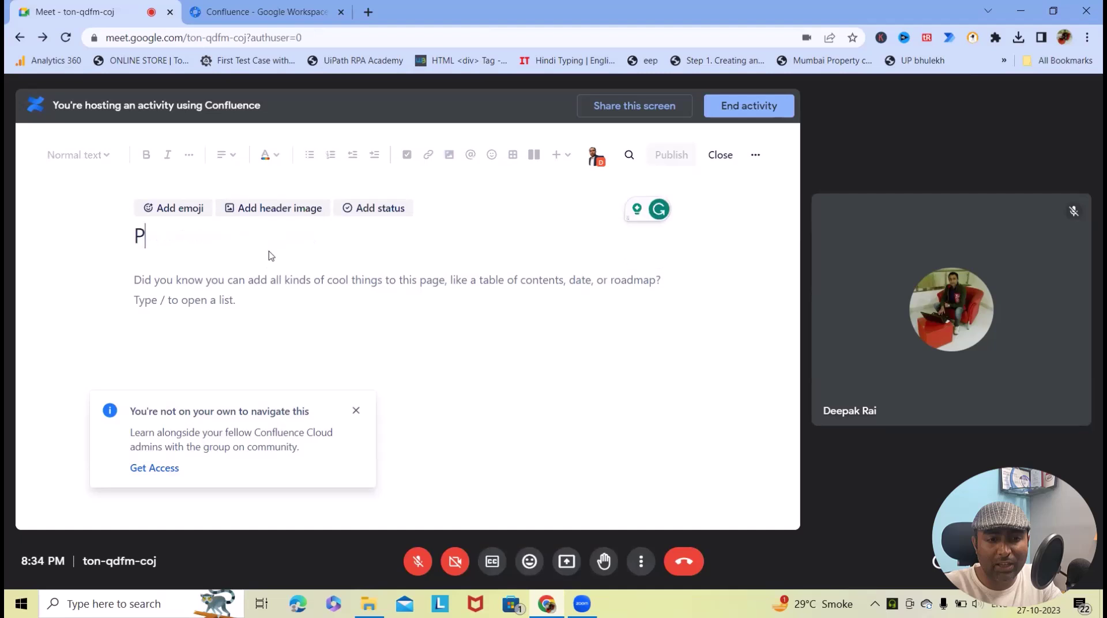
key(Return)
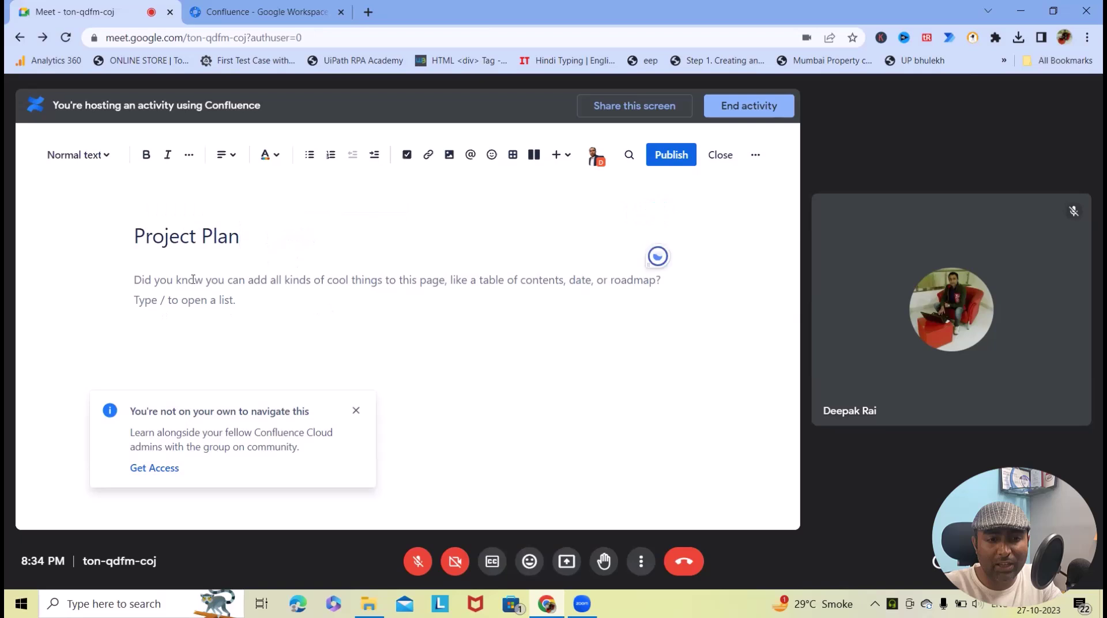
mouse_move(160, 245)
Type Feature1, dismiss the community tip, and make a Feature2 line by pasting a copy
text(Feat)
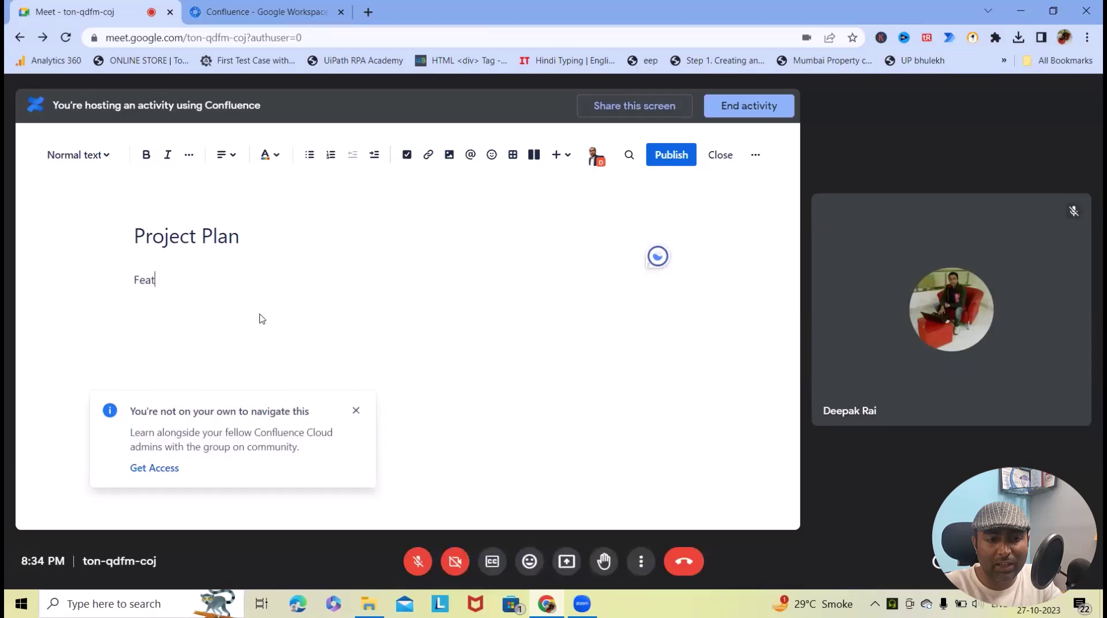
text(ure1)
key(Return)
click(356, 413)
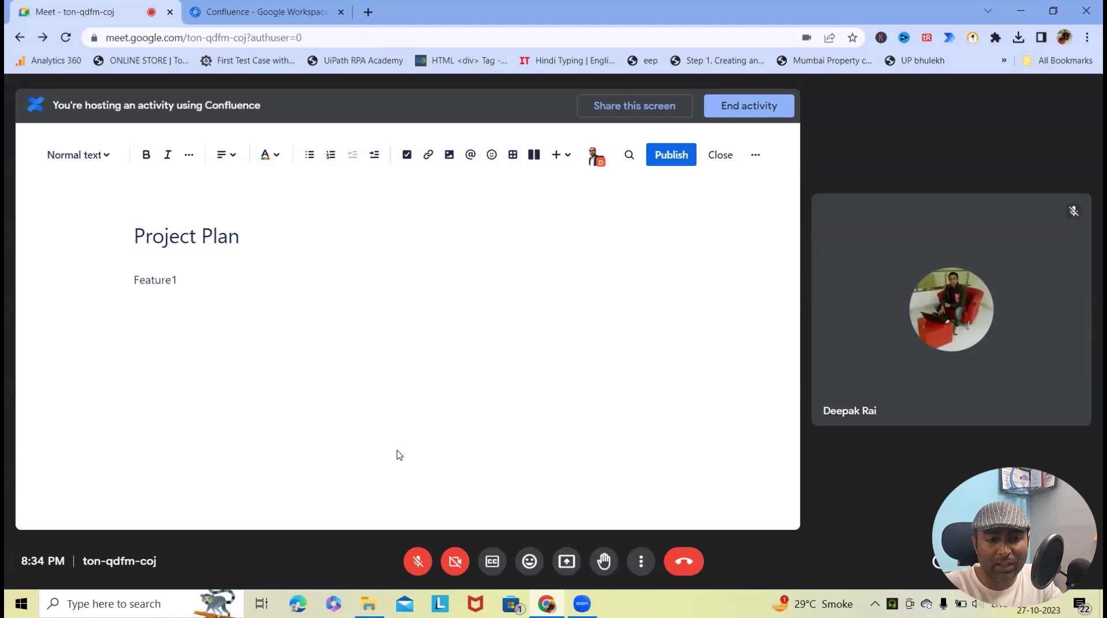
drag(188, 298, 118, 290)
key(ctrl+c)
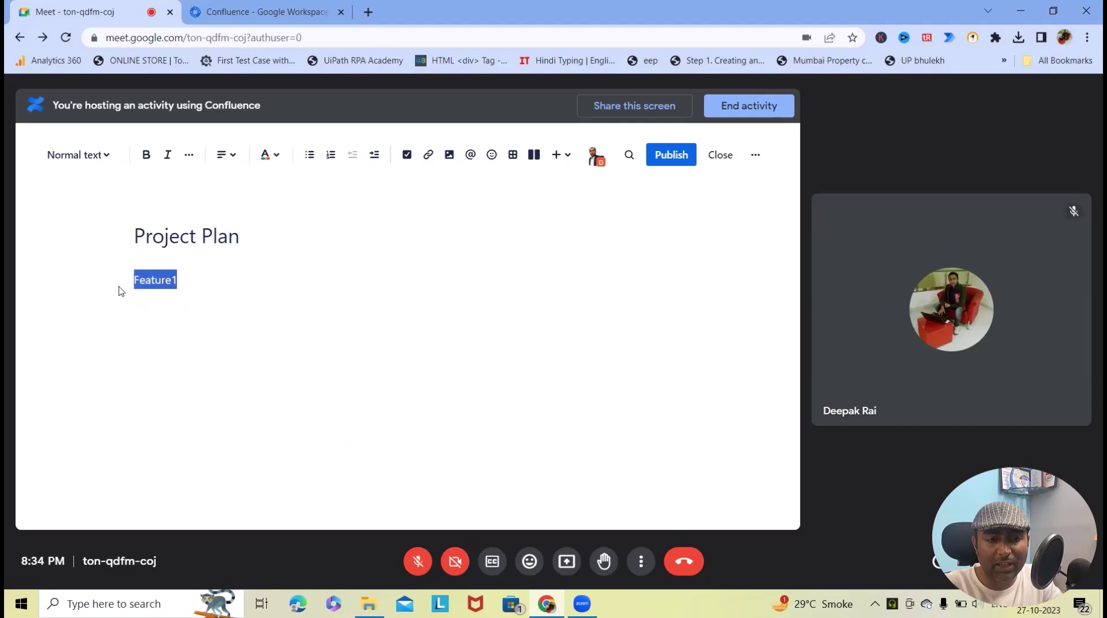
click(179, 305)
key(ctrl+v)
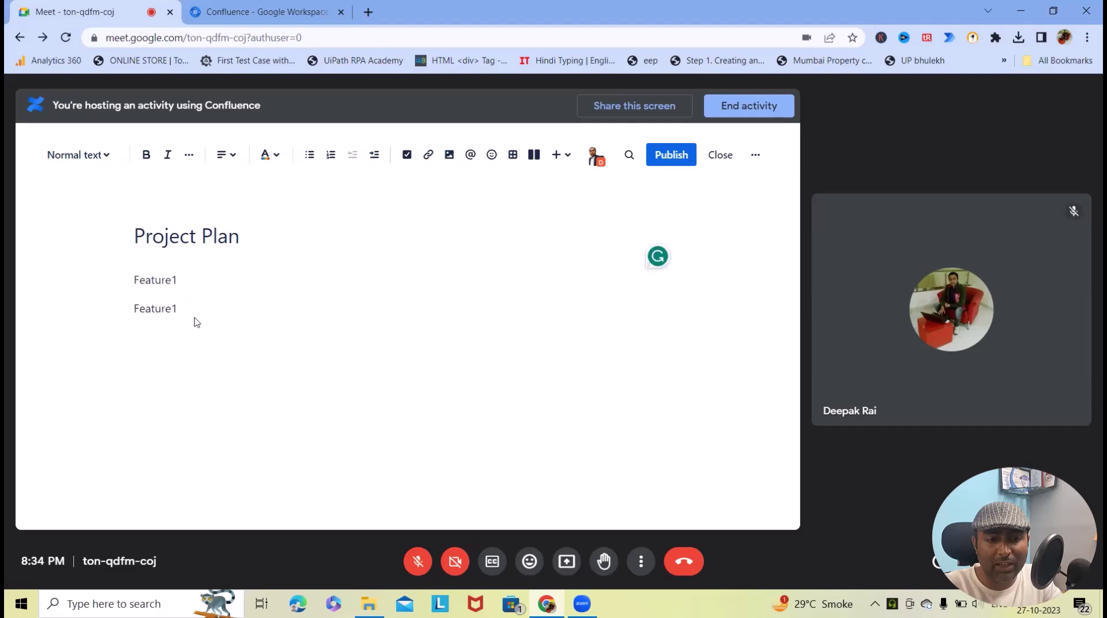
key(BackSpace)
text(2)
key(Return)
Add Feature3 and Feature4 lines the same way, then select all the feature lines
key(ctrl+v)
key(BackSpace)
text(3)
key(Return)
key(ctrl+v)
key(BackSpace)
text(4)
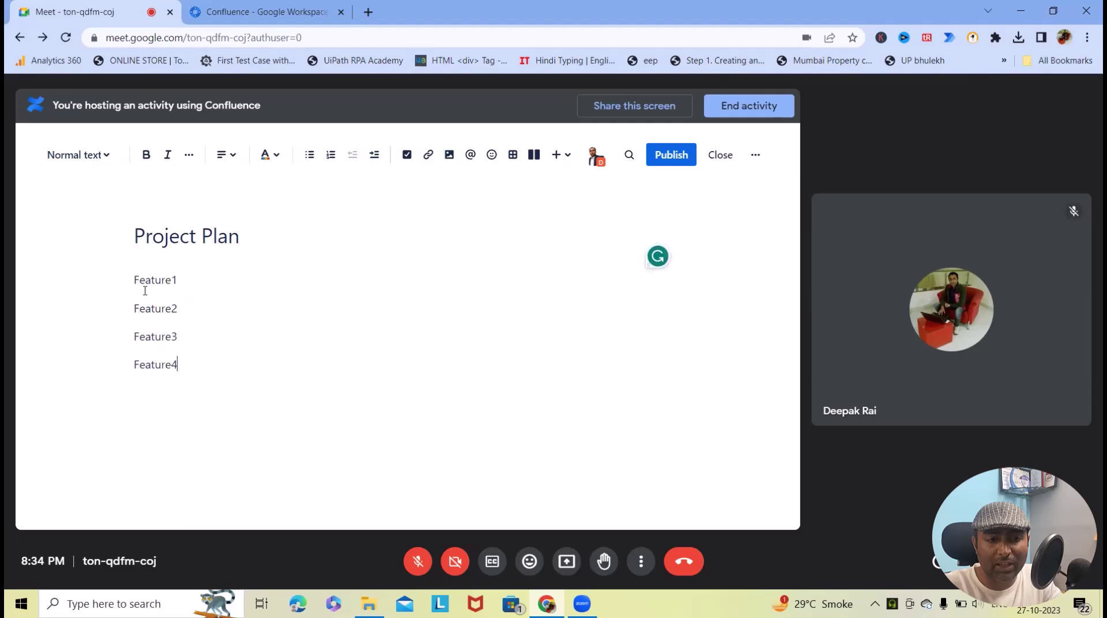
key(shift+Left)
key(ctrl+a)
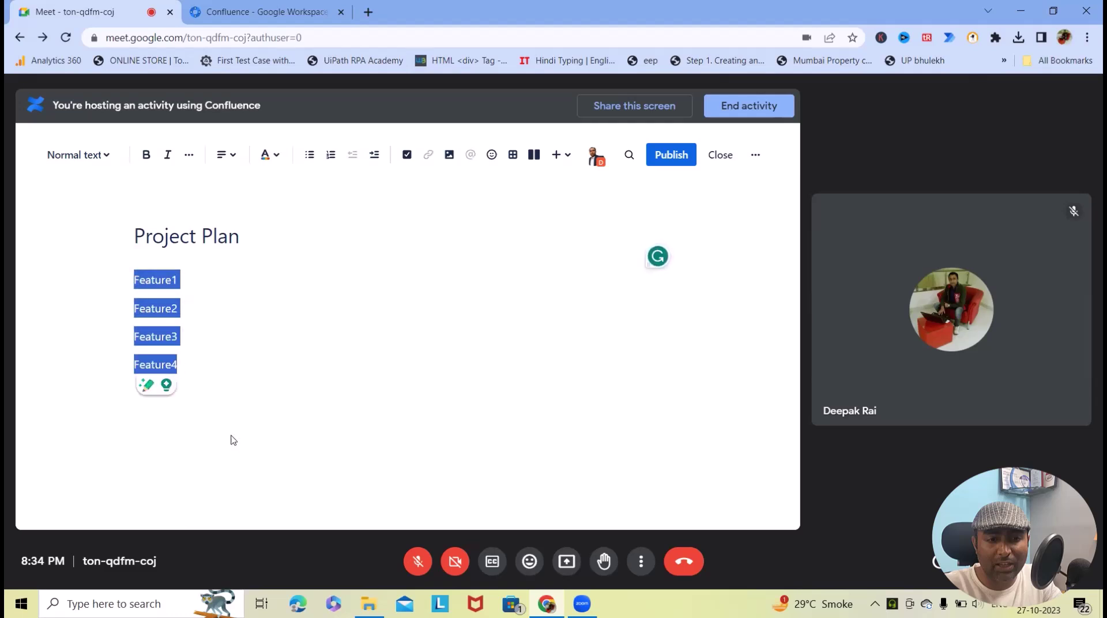
Below Feature4, insert a teammate mention labelled 'Project Manager'
click(147, 401)
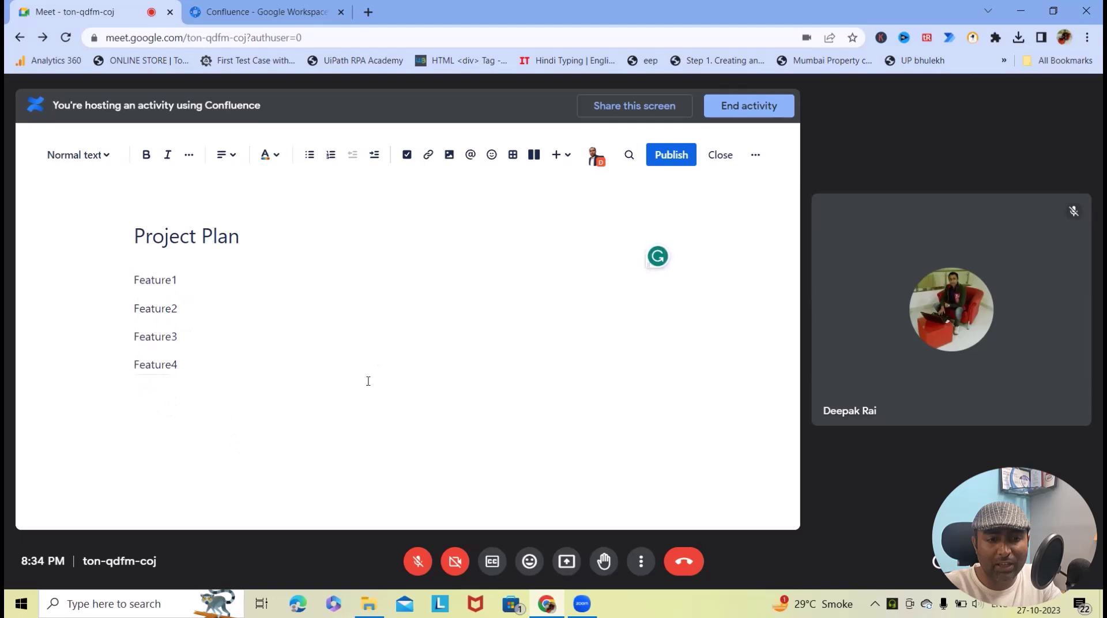
text(/)
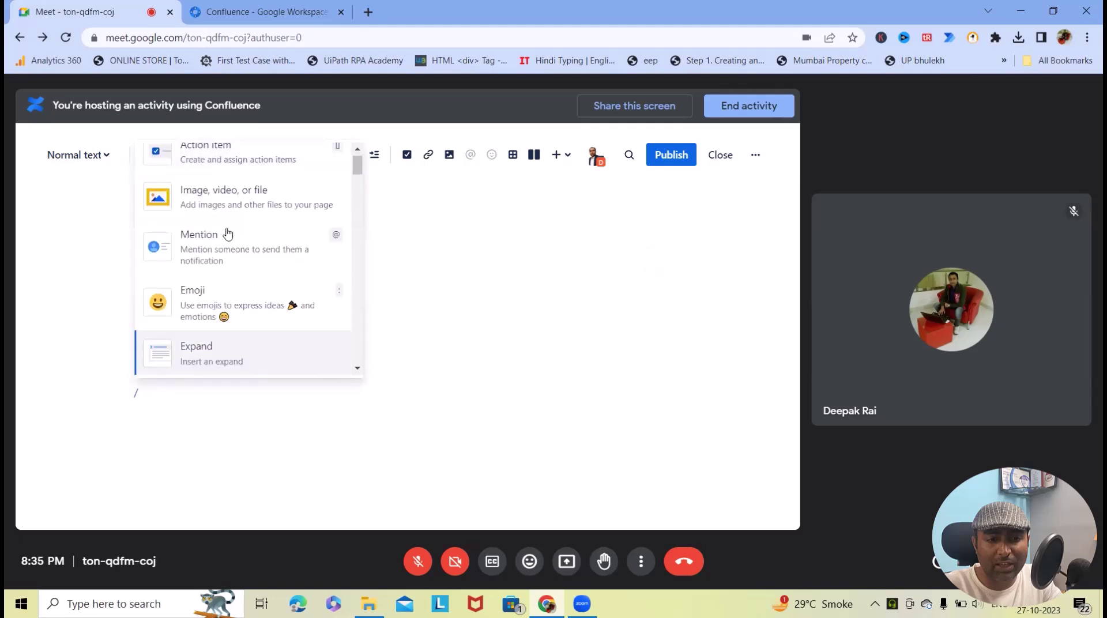
click(224, 256)
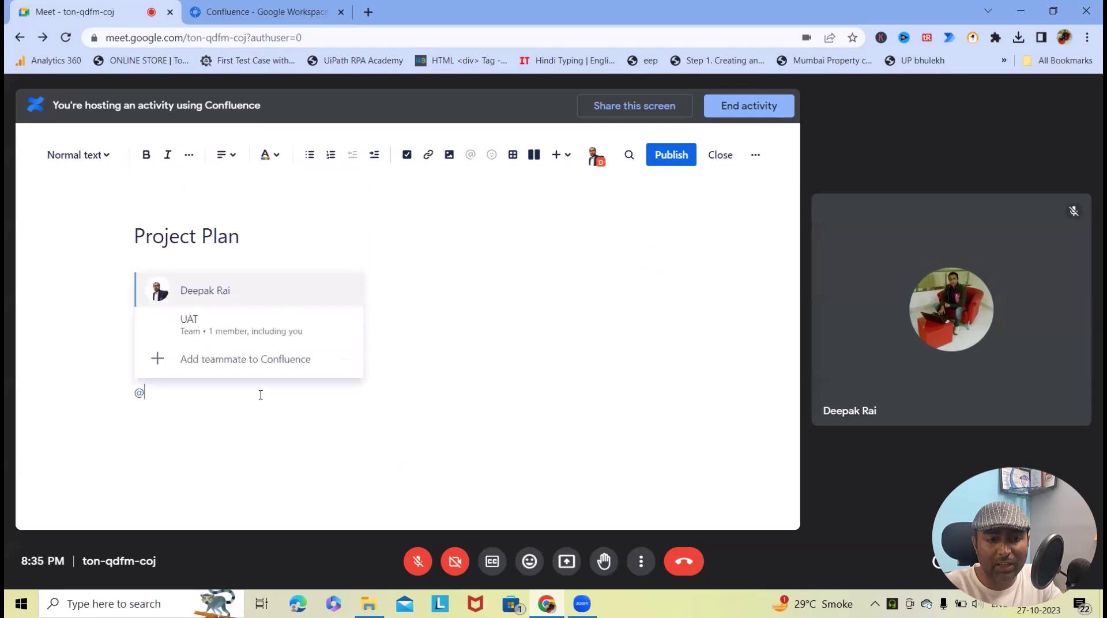
text(Dee)
click(194, 334)
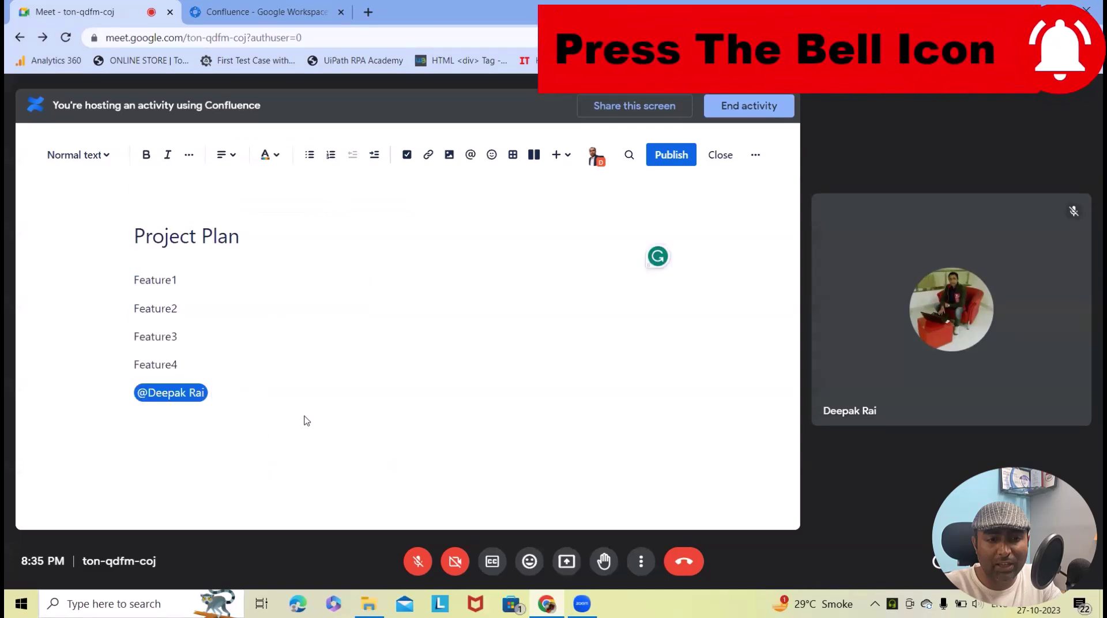
text(Project Manager)
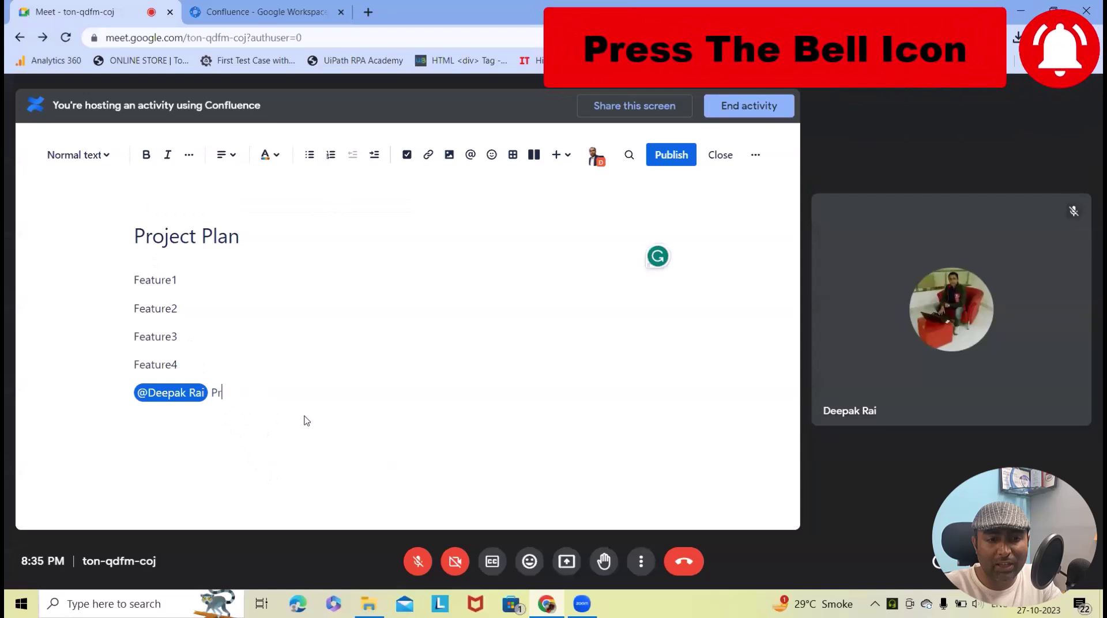
key(Return)
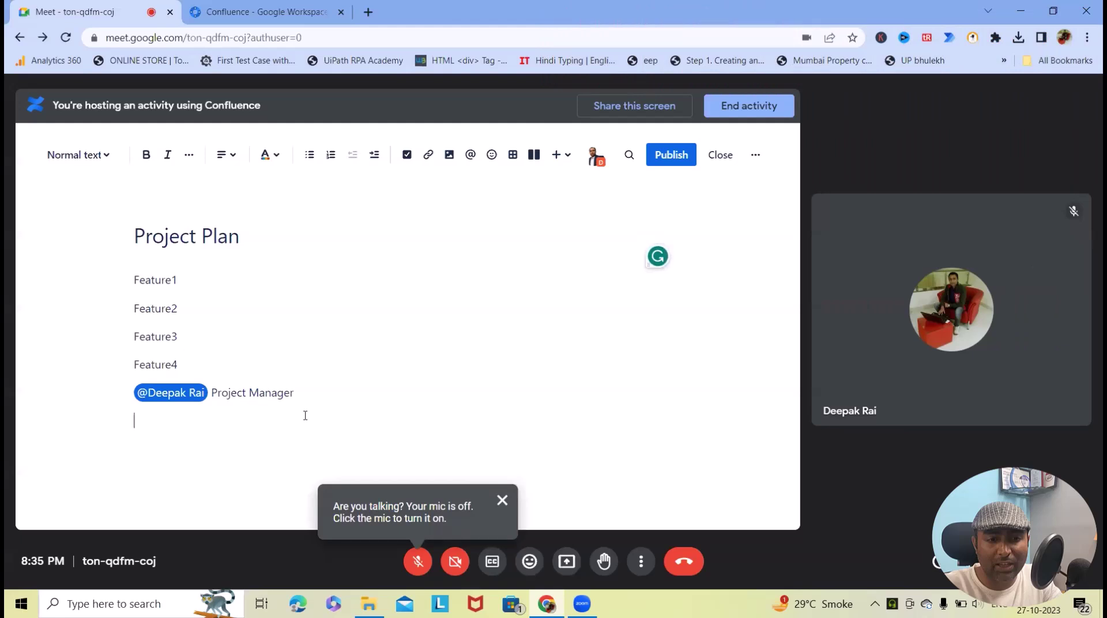
Add Dev Team, QA Team and UAT Team on separate lines
text(De)
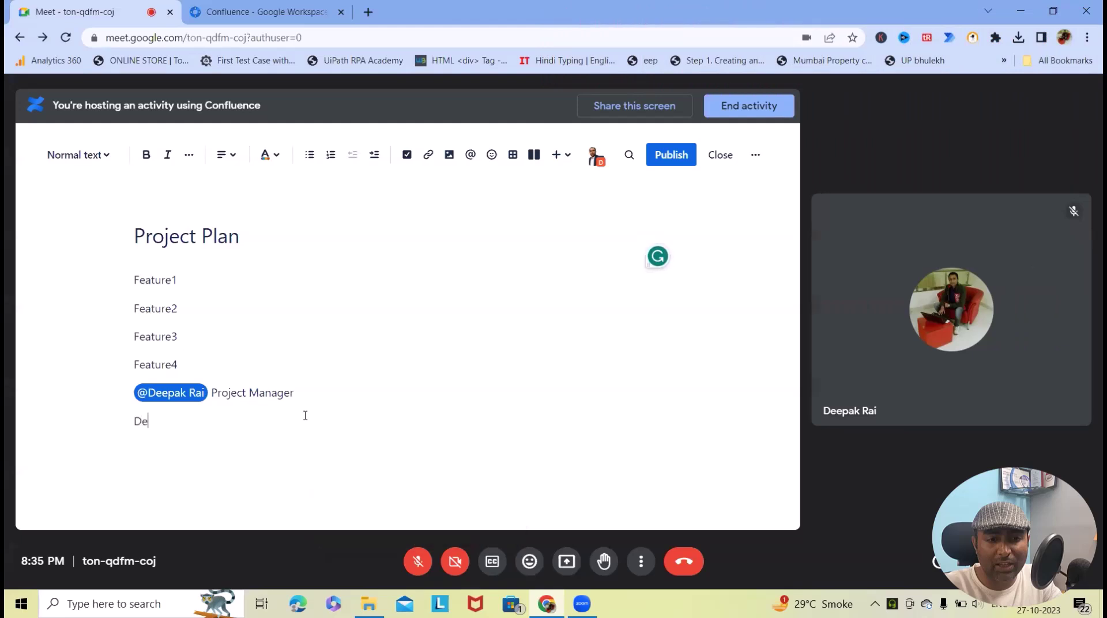
text(v Team)
key(Return)
text(QA Team)
key(Return)
text(UAT Team)
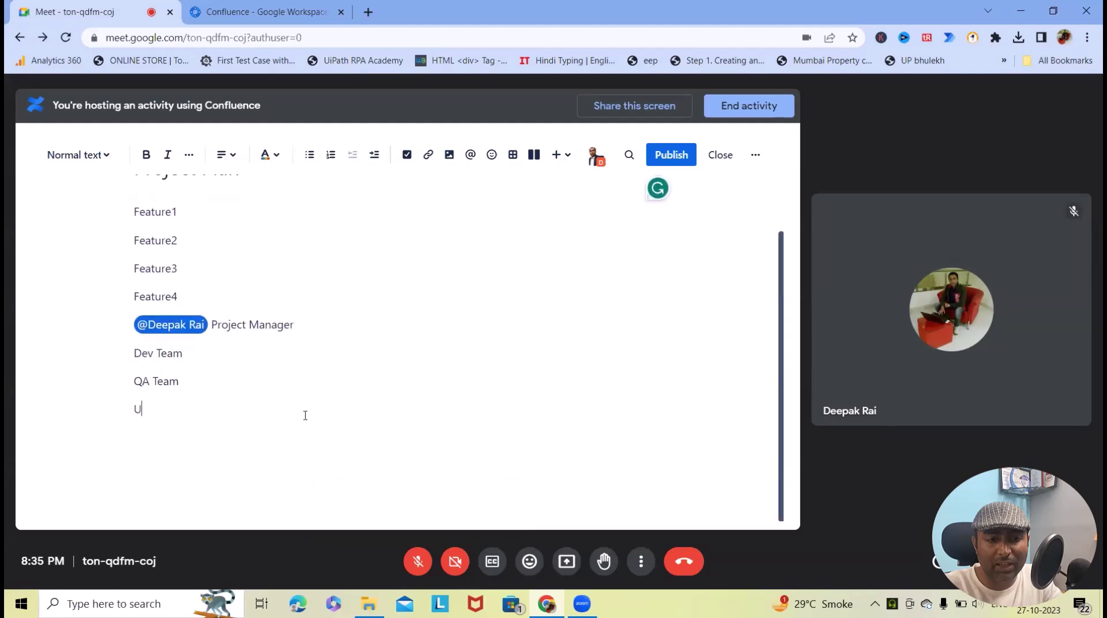
key(Return)
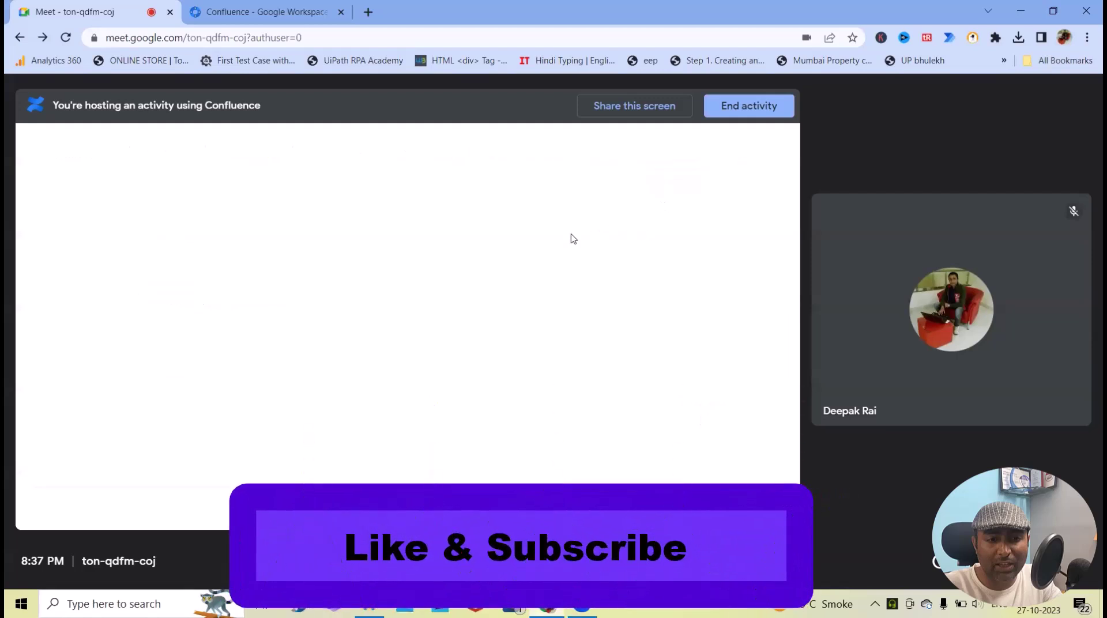
Scroll to the comment box and save a page comment with the text 'Comment'
scroll(442, 327, down, 2)
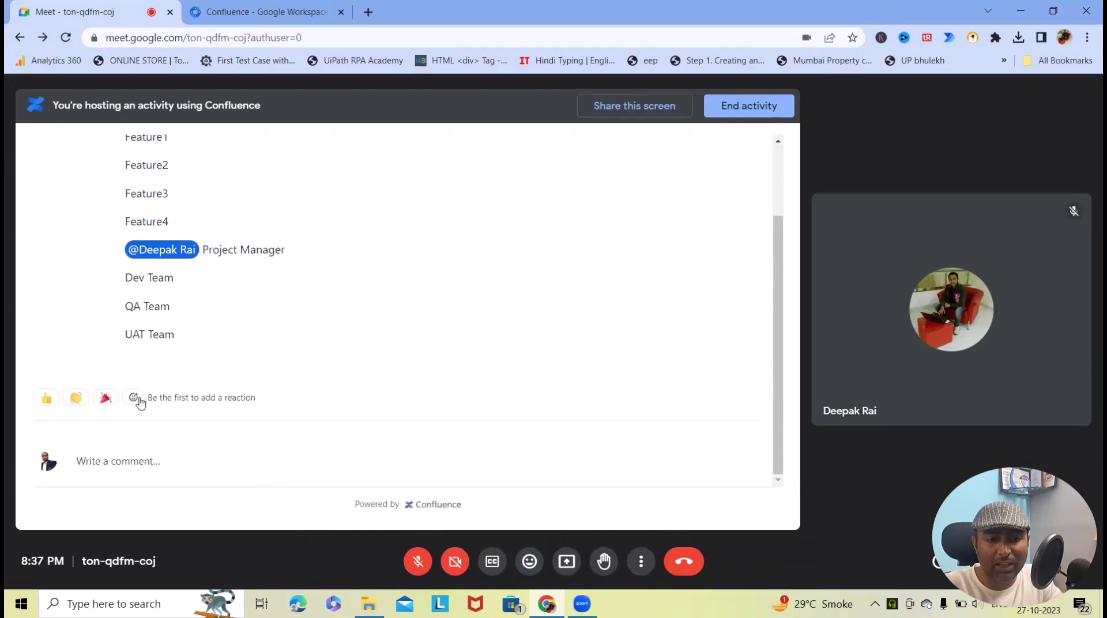
click(130, 455)
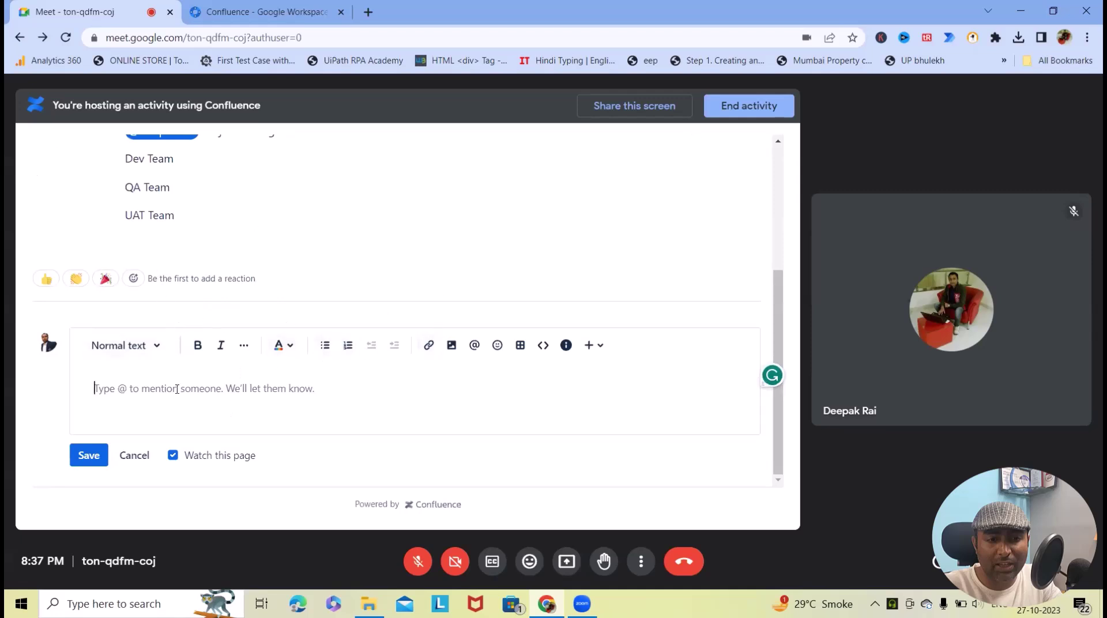
text(Comment)
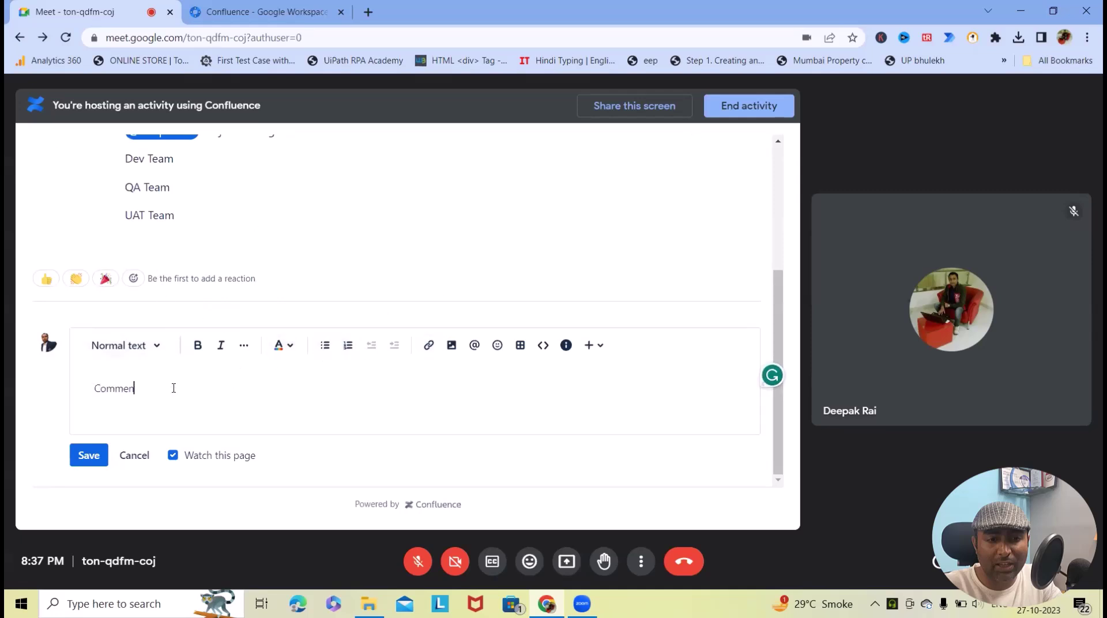
click(88, 457)
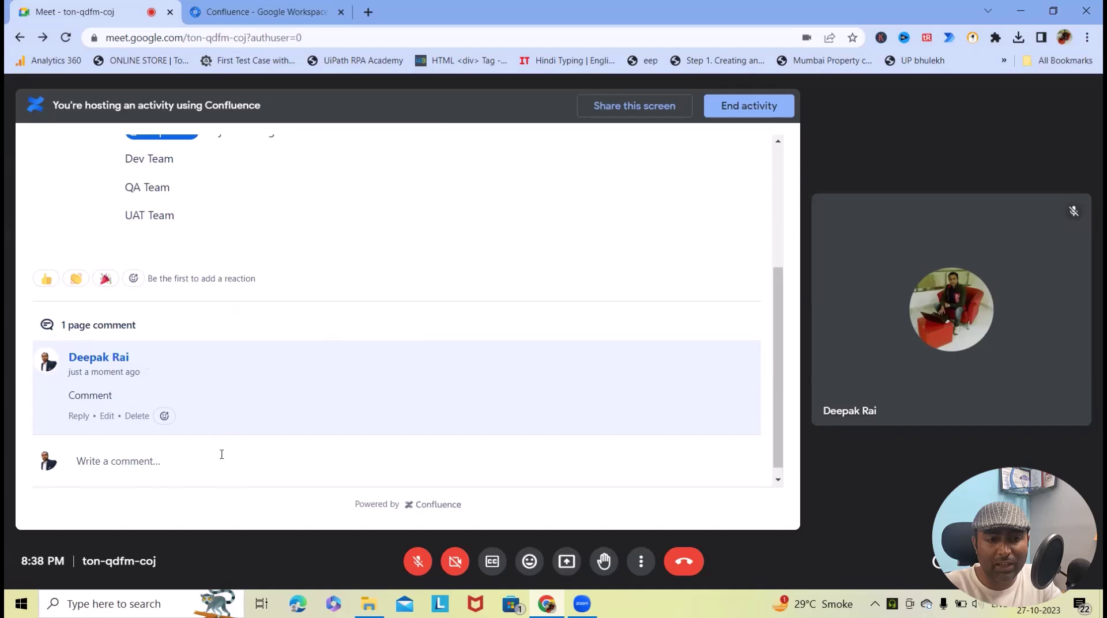
scroll(223, 458, up, 4)
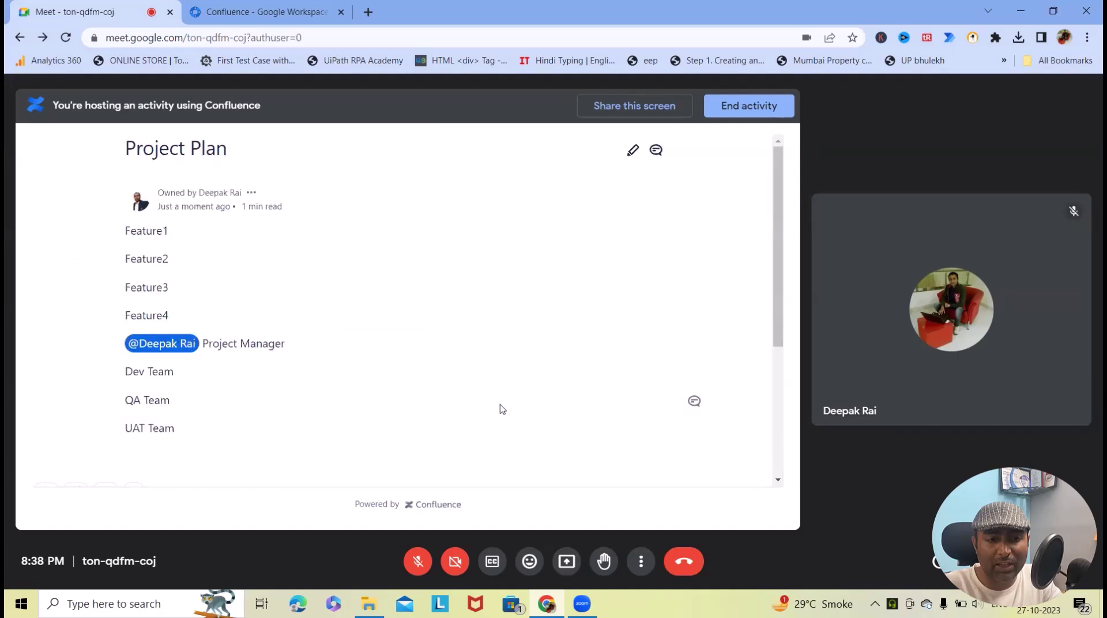